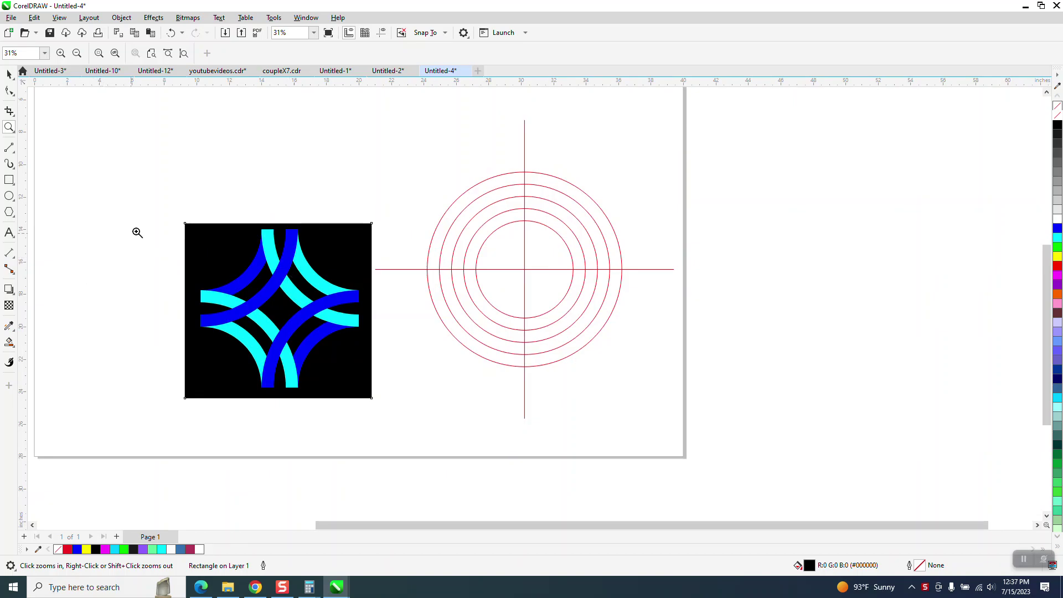
# Step: Move the finished knot design off the page and delete the concentric red circles with their cross lines
pyautogui.moveTo(176, 224); pyautogui.dragTo(369, 390)
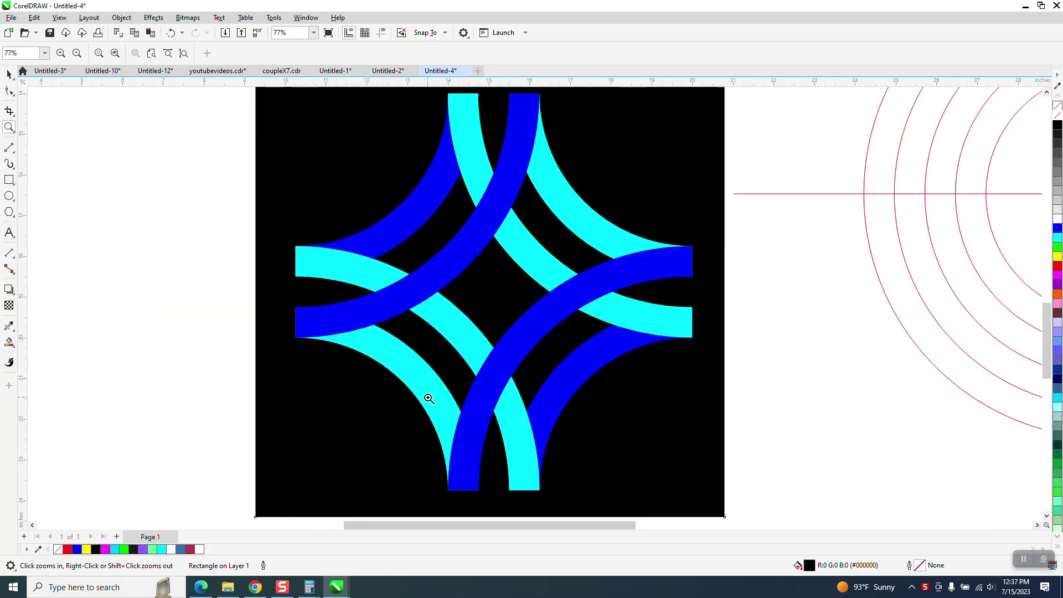
pyautogui.rightClick(420, 390)
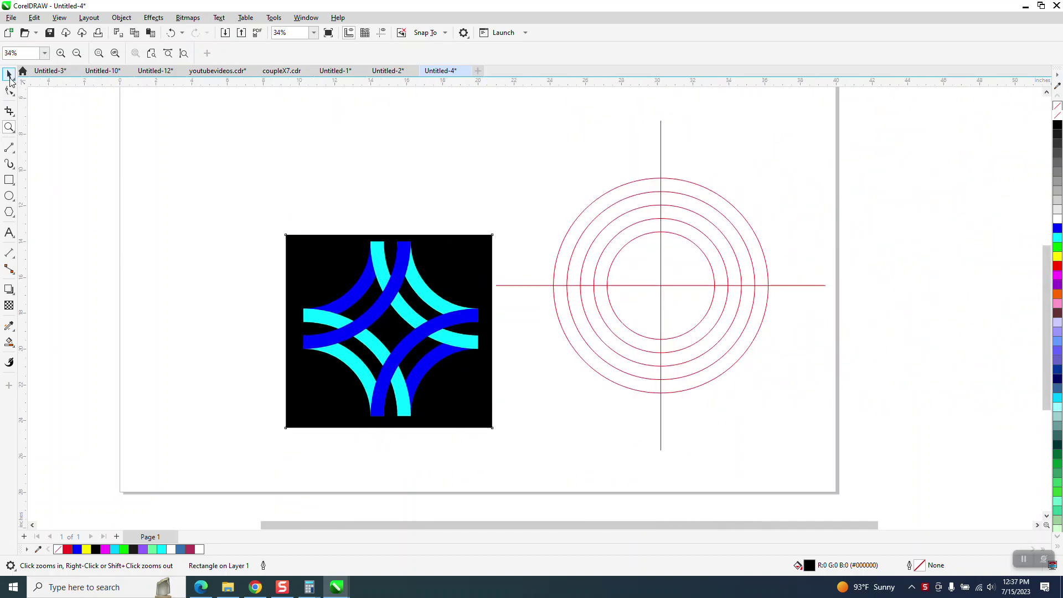
pyautogui.rightClick(309, 227)
pyautogui.press('space')
pyautogui.moveTo(269, 213); pyautogui.dragTo(423, 351)
pyautogui.moveTo(351, 283); pyautogui.dragTo(756, 182)
pyautogui.moveTo(407, 162); pyautogui.dragTo(482, 281)
pyautogui.moveTo(661, 410); pyautogui.dragTo(661, 411)
pyautogui.press('Delete')
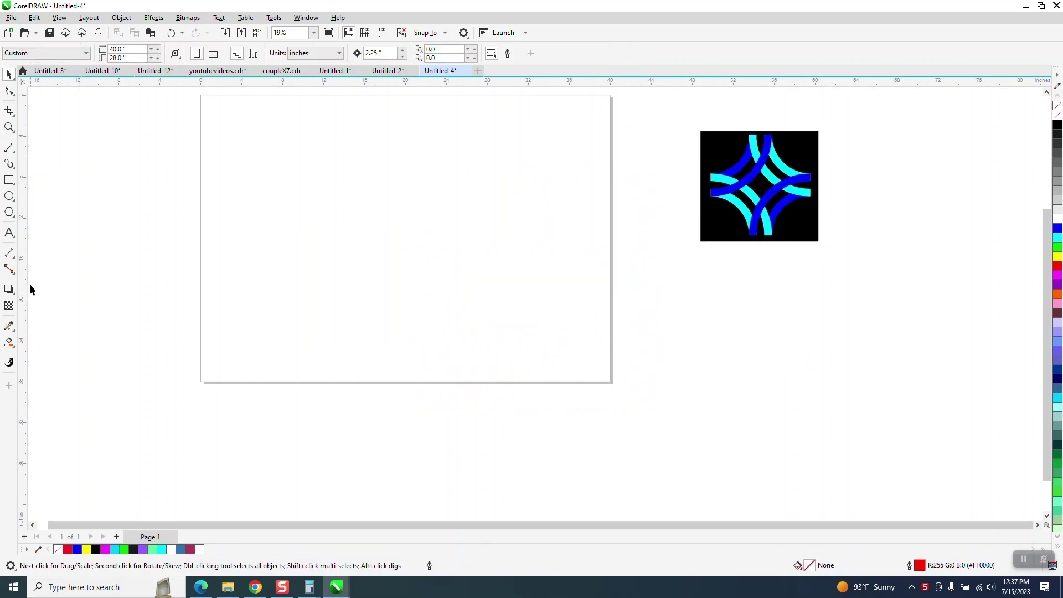
# Step: Draw a full circle about 12.5 inches in diameter and center it on the page
pyautogui.click(9, 196)
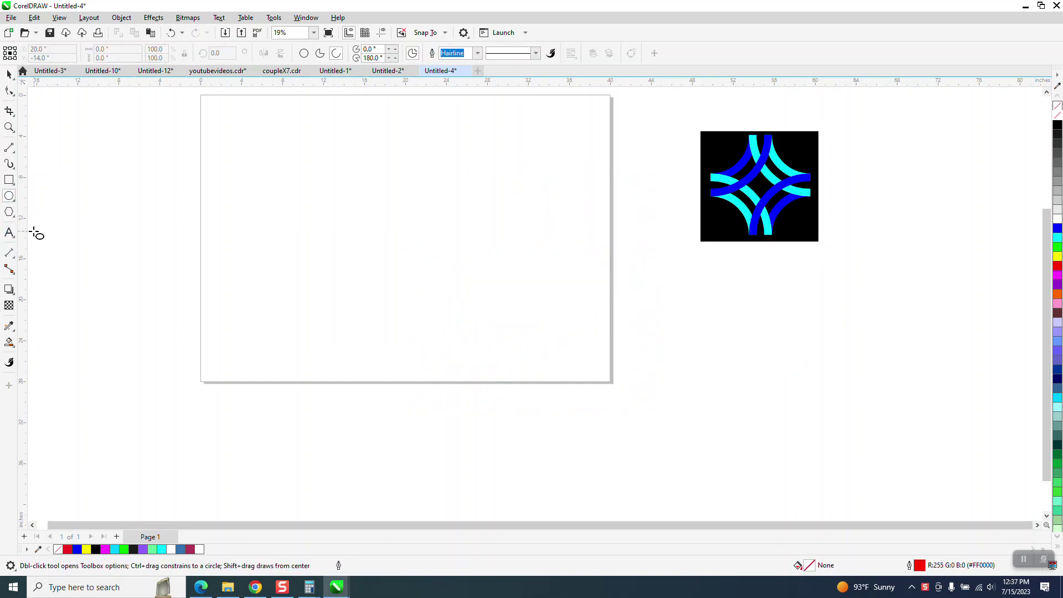
pyautogui.click(9, 127)
pyautogui.moveTo(145, 113); pyautogui.dragTo(660, 373)
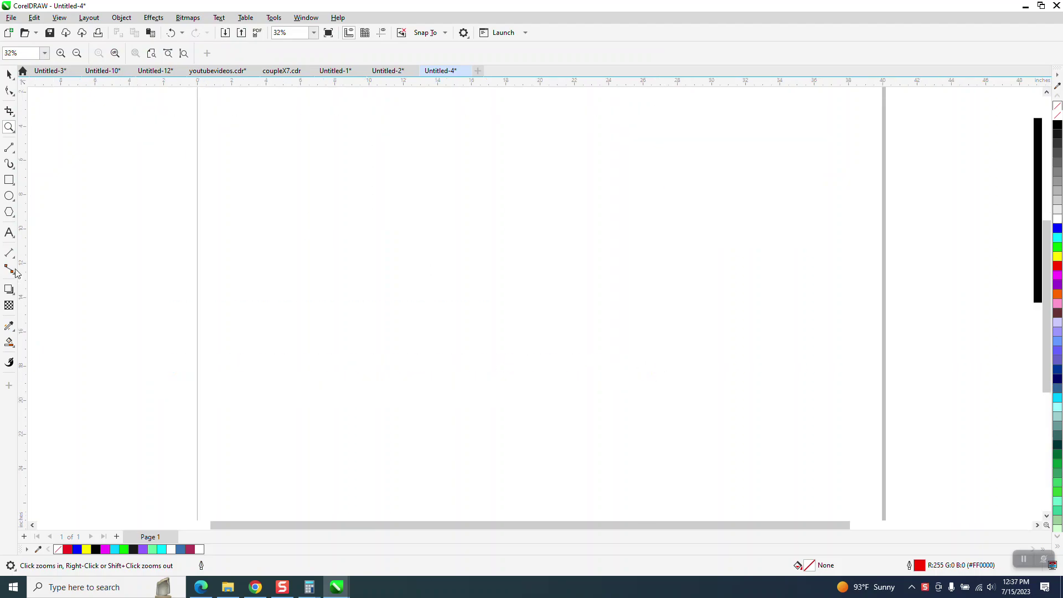
pyautogui.click(9, 196)
pyautogui.moveTo(653, 129)
pyautogui.mouseDown()
pyautogui.moveTo(570, 254)
pyautogui.moveTo(472, 351)
pyautogui.moveTo(434, 354)
pyautogui.mouseUp()
pyautogui.click(304, 53)
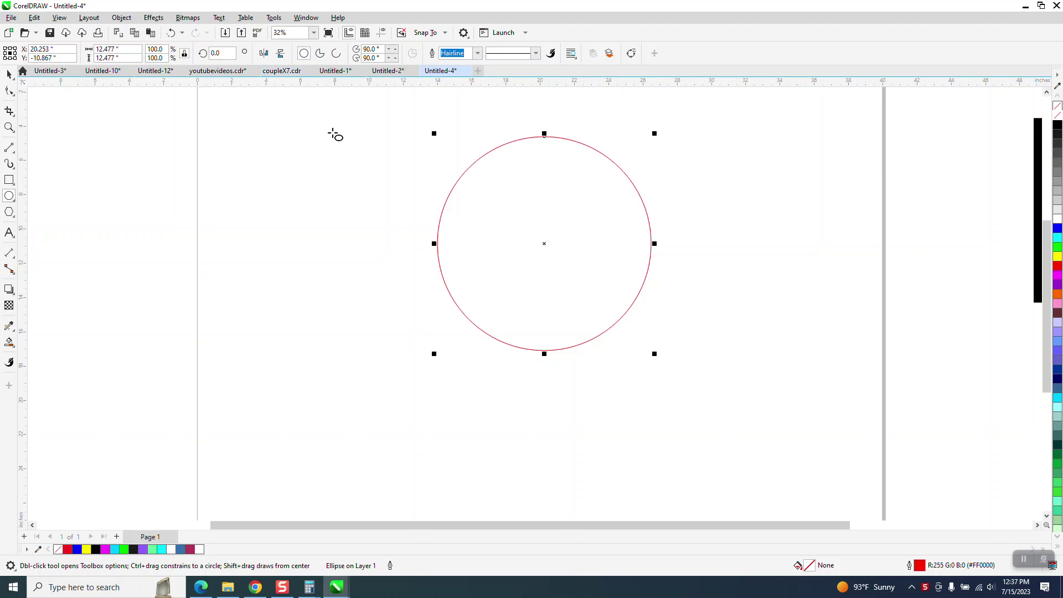
pyautogui.press('space')
pyautogui.press('p')
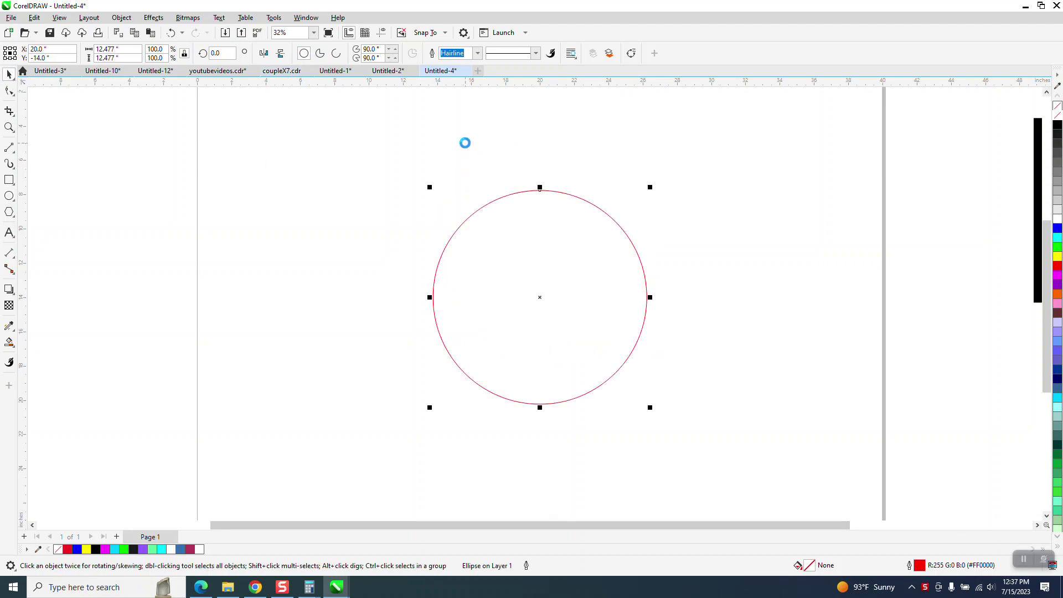
# Step: Set the circle's diameter to 12 inches and add a concentric copy 6 inches in diameter
pyautogui.doubleClick(117, 49)
pyautogui.write('12')
pyautogui.press('Return')
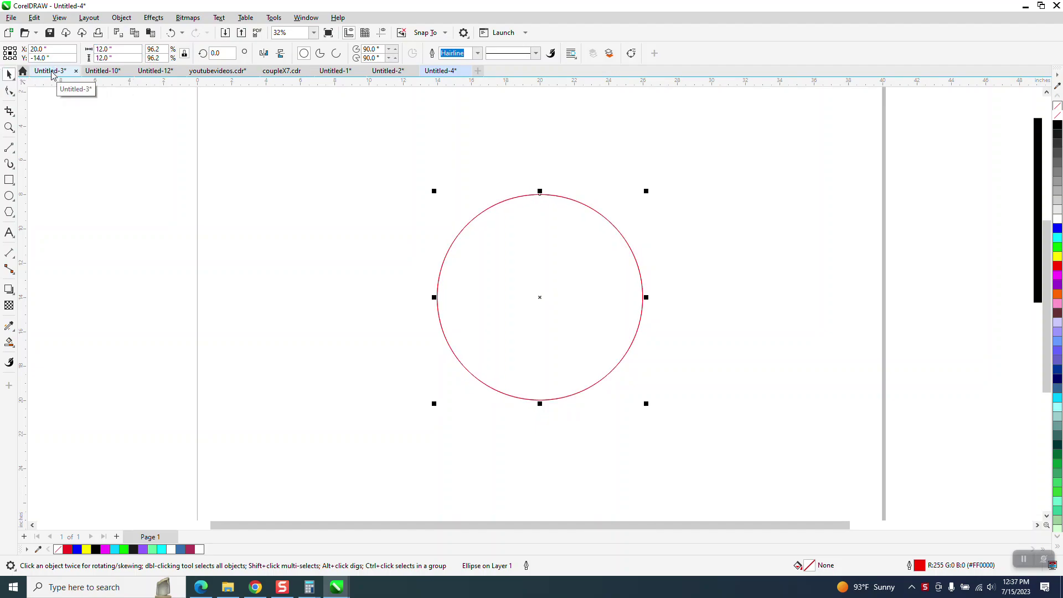
pyautogui.doubleClick(105, 49)
pyautogui.write('6')
pyautogui.press('Return')
# Step: Blend the two circles with 3 intermediate steps
pyautogui.moveTo(431, 159); pyautogui.dragTo(749, 384)
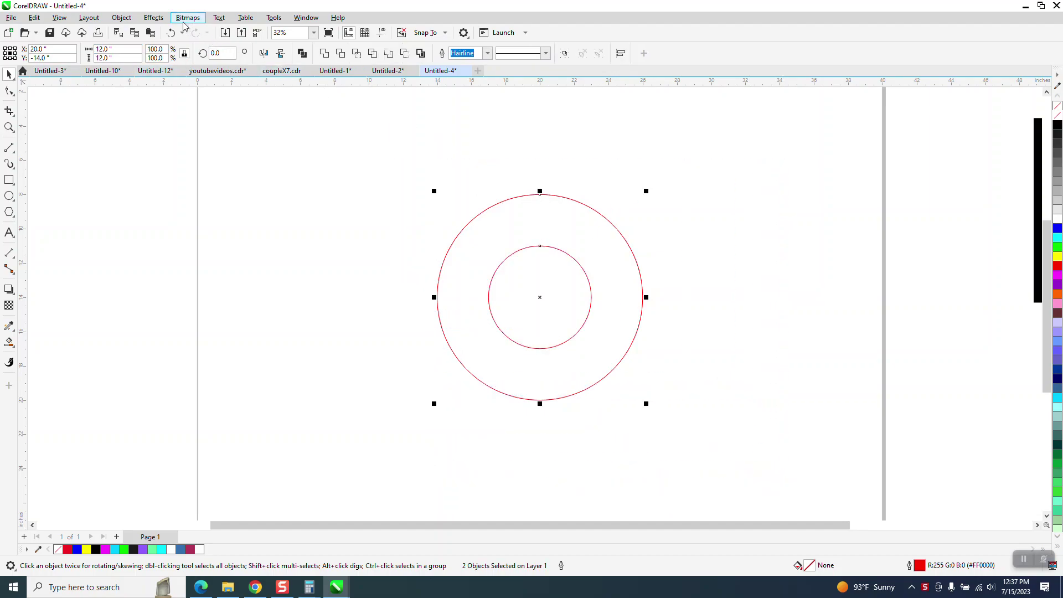
pyautogui.click(154, 18)
pyautogui.click(177, 256)
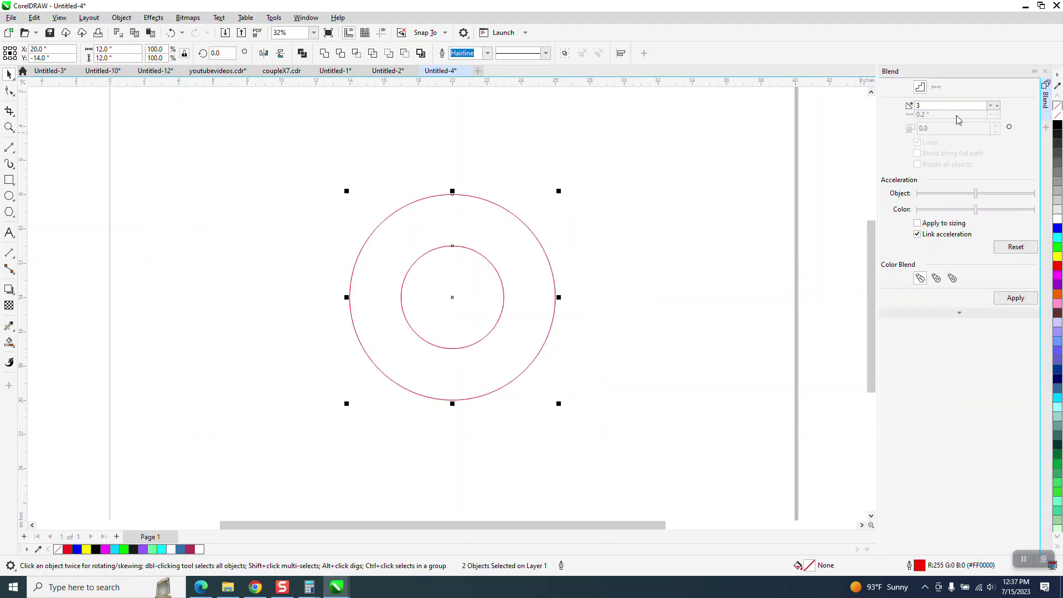
pyautogui.click(1015, 298)
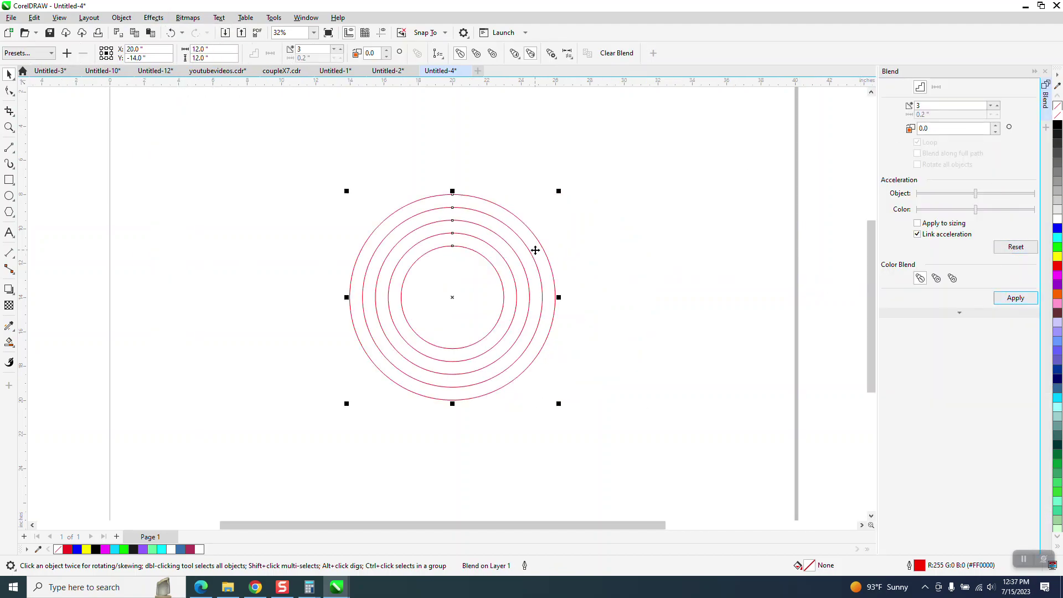
# Step: Draw a vertical line about 20.1 inches long, center it on the page, and add a copy rotated 90 degrees
pyautogui.click(9, 145)
pyautogui.moveTo(247, 106); pyautogui.dragTo(234, 450)
pyautogui.press('p')
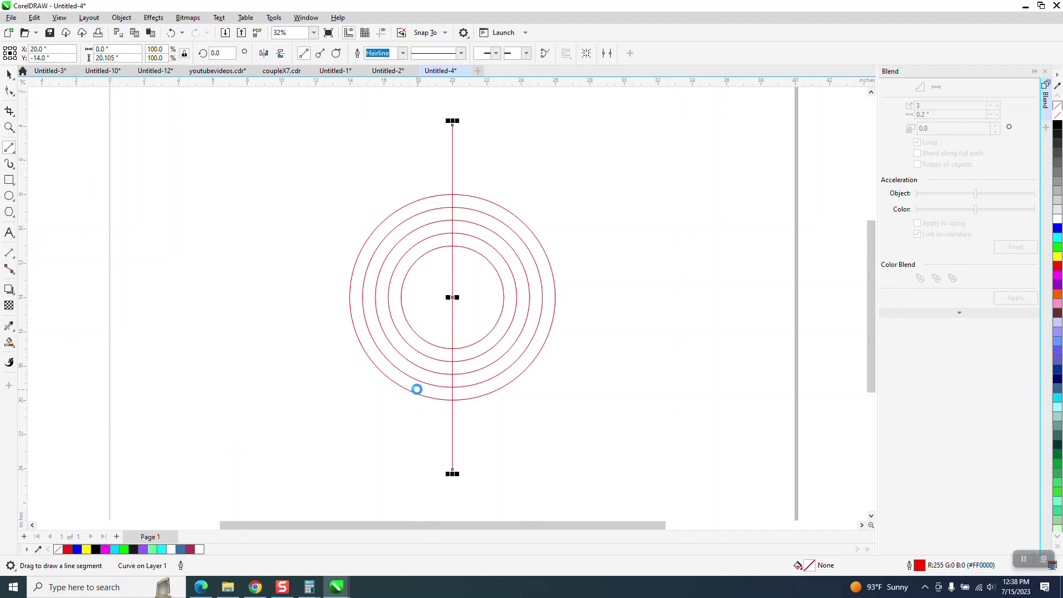
pyautogui.click(222, 53)
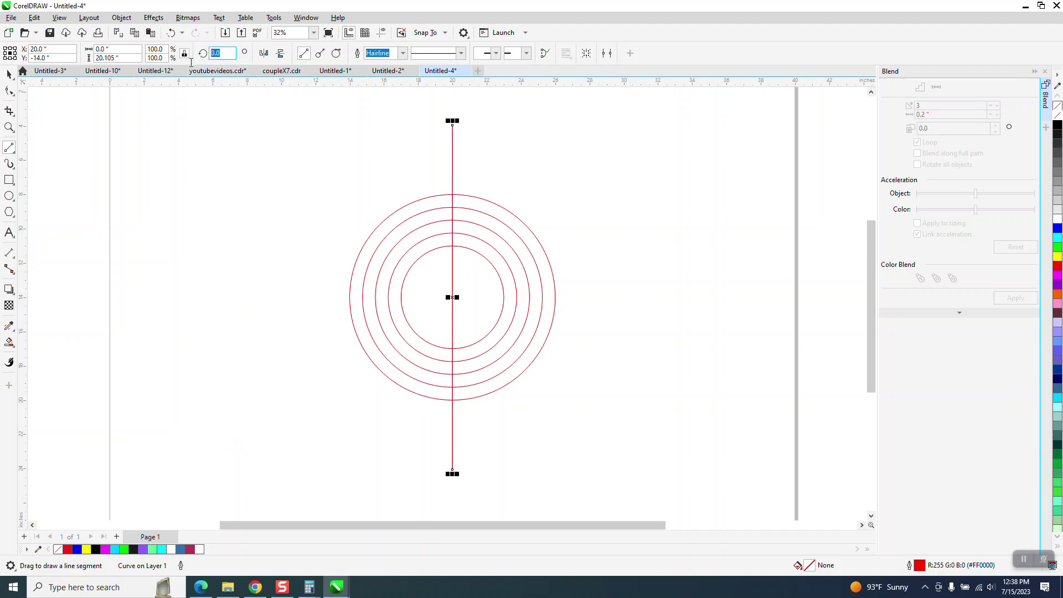
pyautogui.write('90')
pyautogui.press('Return')
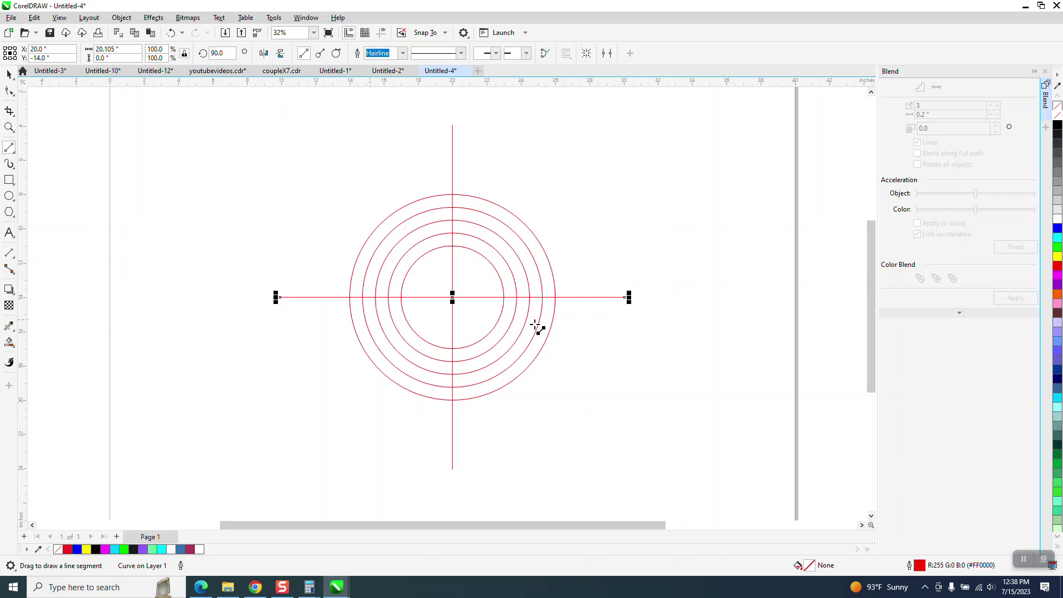
# Step: Smart-fill the first and third rings from outside in red within the lower-left quadrant of the circles
pyautogui.click(8, 342)
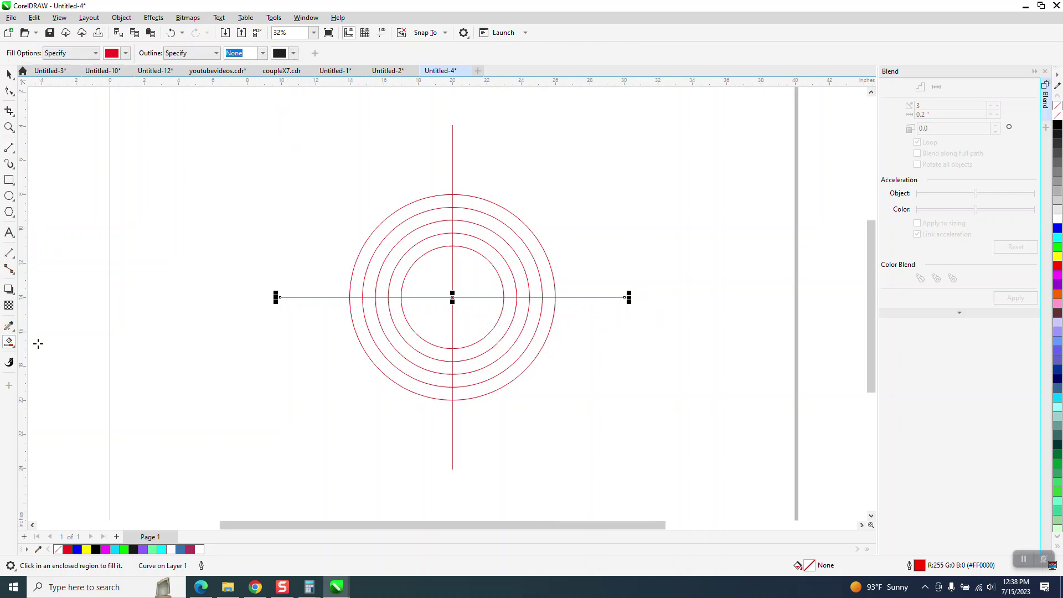
pyautogui.click(362, 335)
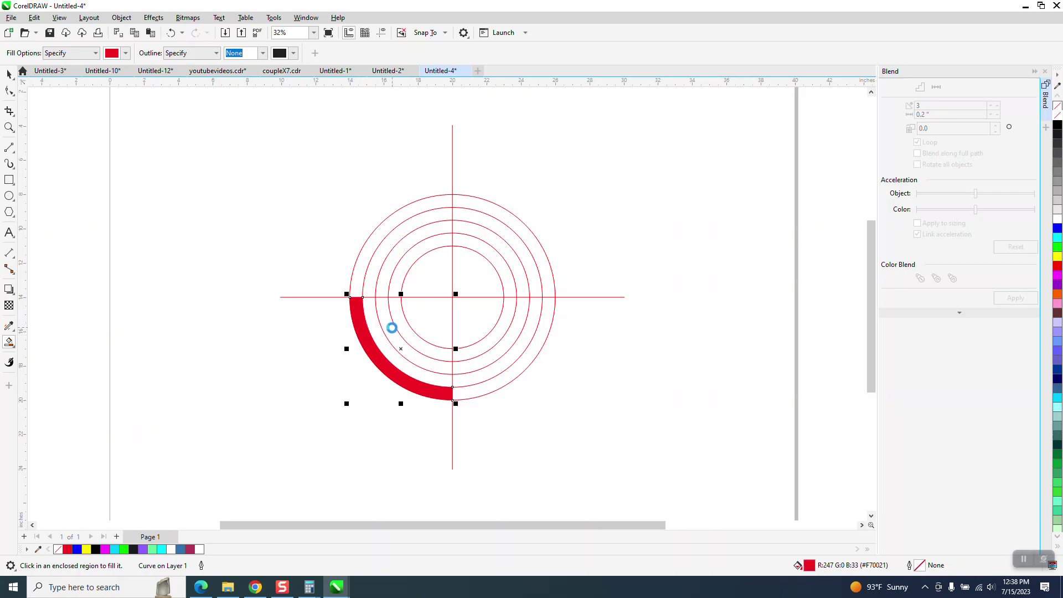
pyautogui.click(392, 328)
# Step: Move the two red arcs clear of the circles to the right and delete the construction circles and cross lines
pyautogui.click(9, 74)
pyautogui.scroll(-1, 135, 135)
pyautogui.moveTo(269, 226); pyautogui.dragTo(312, 296)
pyautogui.moveTo(365, 327); pyautogui.dragTo(380, 331)
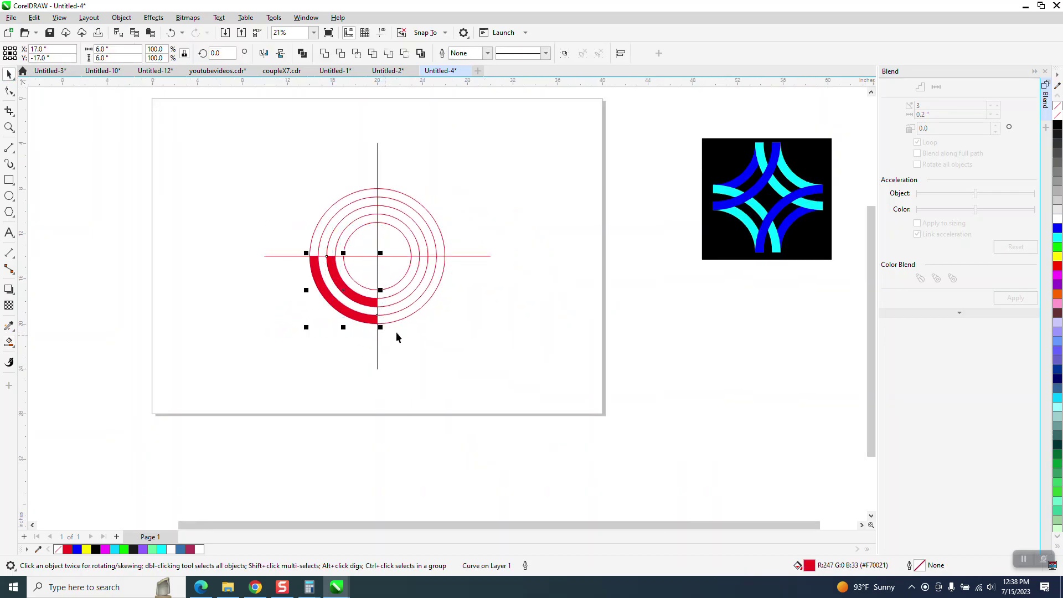
pyautogui.hotkey('shift', 'Right')
pyautogui.hotkey('shift', 'Right')
pyautogui.hotkey('shift', 'Right')
pyautogui.hotkey('shift', 'Right')
pyautogui.hotkey('shift', 'Right')
pyautogui.hotkey('shift', 'Right')
pyautogui.hotkey('shift', 'Right')
pyautogui.hotkey('shift', 'Right')
pyautogui.hotkey('shift', 'Right')
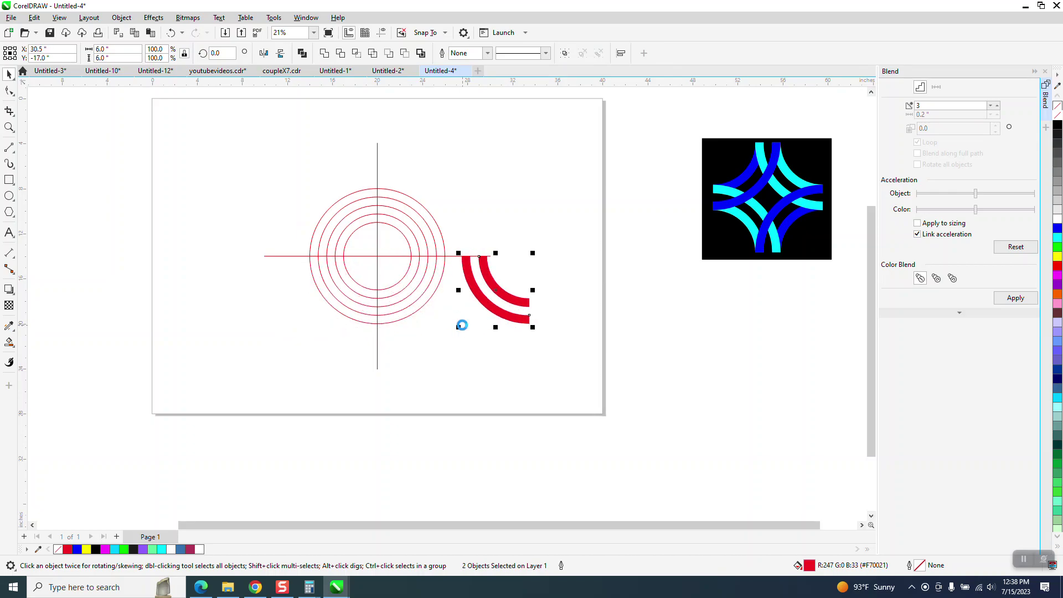
pyautogui.moveTo(274, 123); pyautogui.dragTo(513, 390)
pyautogui.press('Delete')
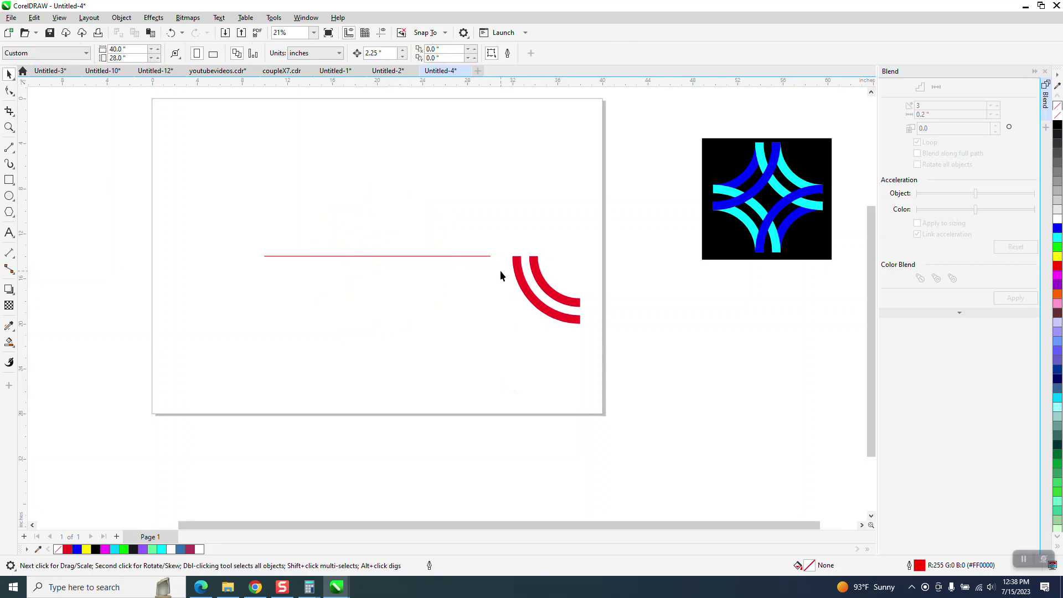
# Step: Nudge the pair of red arcs back toward the upper middle of the page, to X 23.75, Y -12.5 inches
pyautogui.moveTo(482, 243); pyautogui.dragTo(613, 350)
pyautogui.press('Left')
pyautogui.press('Left')
pyautogui.press('Left')
pyautogui.press('Left')
pyautogui.press('Left')
pyautogui.press('Left')
pyautogui.press('Left')
pyautogui.press('Left')
pyautogui.press('Left')
pyautogui.press('Left')
pyautogui.press('Left')
pyautogui.press('Left')
pyautogui.press('Left')
pyautogui.press('Left')
pyautogui.press('Left')
pyautogui.press('Left')
pyautogui.press('Left')
pyautogui.press('Left')
pyautogui.press('Left')
pyautogui.press('Left')
pyautogui.press('Left')
pyautogui.press('Down')
pyautogui.press('Down')
pyautogui.press('Down')
pyautogui.press('Down')
pyautogui.press('Down')
pyautogui.press('Down')
pyautogui.press('Down')
pyautogui.press('Down')
pyautogui.press('Down')
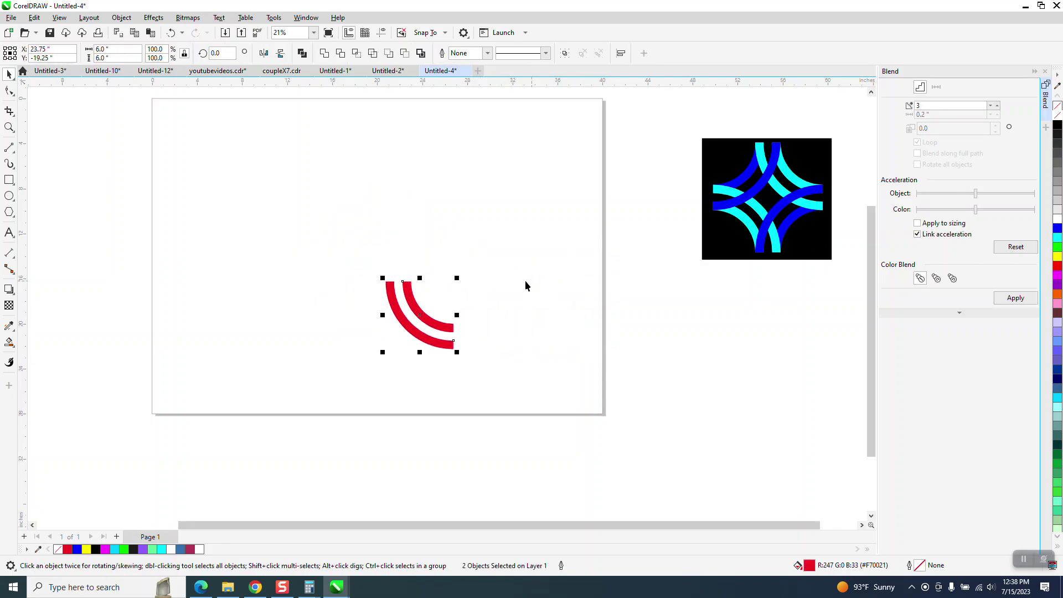
pyautogui.press('Up')
pyautogui.press('Up')
pyautogui.press('Up')
pyautogui.press('Up')
pyautogui.press('Up')
pyautogui.press('Up')
pyautogui.press('Up')
pyautogui.press('Up')
pyautogui.press('Up')
pyautogui.press('Up')
pyautogui.press('Up')
pyautogui.press('Up')
pyautogui.press('Up')
pyautogui.press('Up')
pyautogui.press('Up')
pyautogui.press('Up')
pyautogui.press('Up')
pyautogui.press('Up')
pyautogui.press('Up')
pyautogui.press('Up')
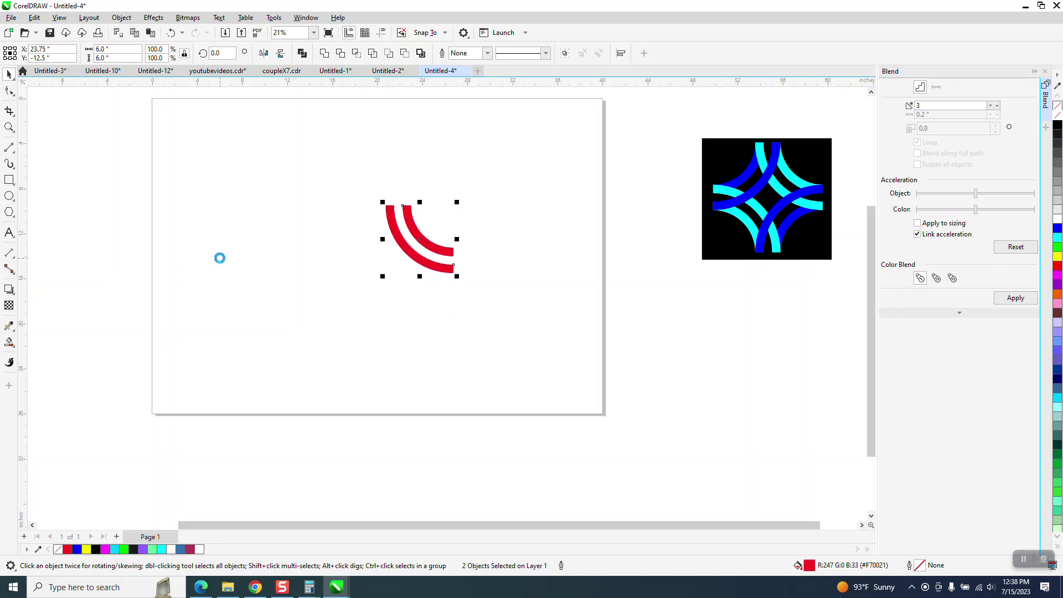
# Step: Create a horizontally mirrored copy of the red arc pair directly against its left side
pyautogui.click(9, 128)
pyautogui.click(269, 203)
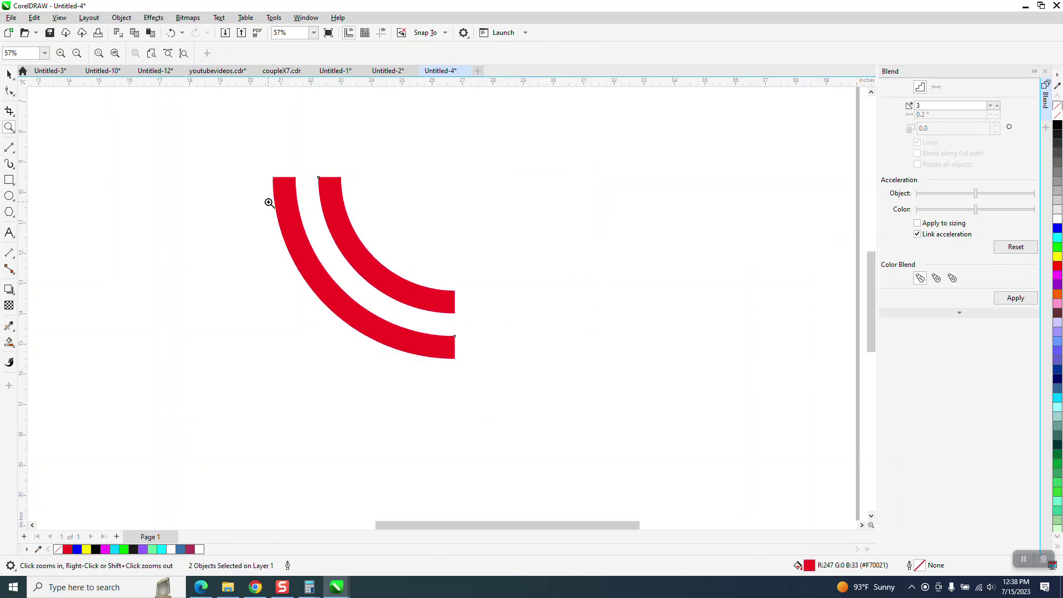
pyautogui.click(9, 74)
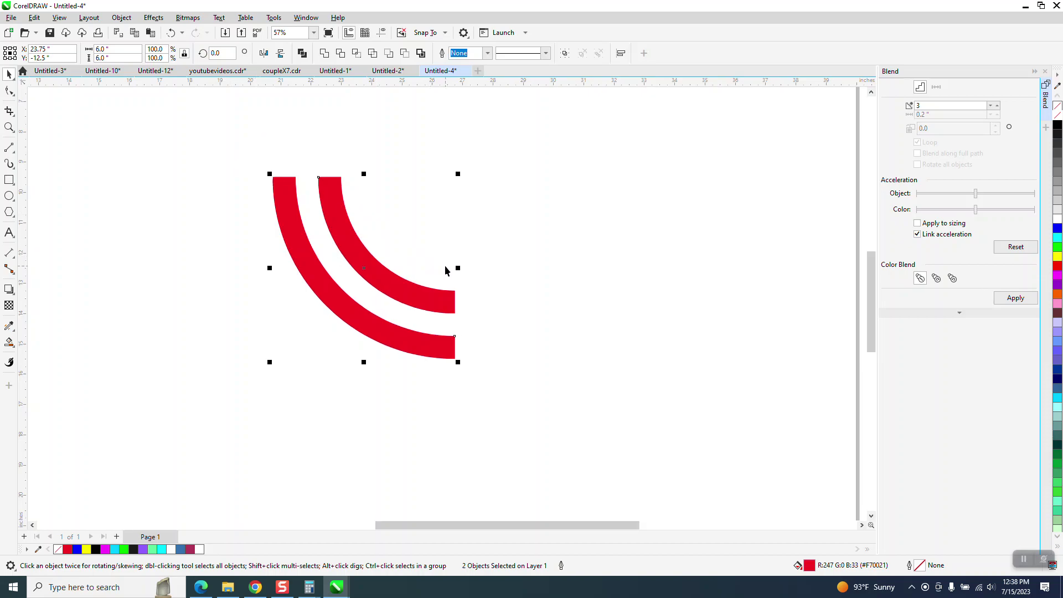
pyautogui.moveTo(458, 268); pyautogui.dragTo(294, 269)
pyautogui.scroll(-1, 505, 230)
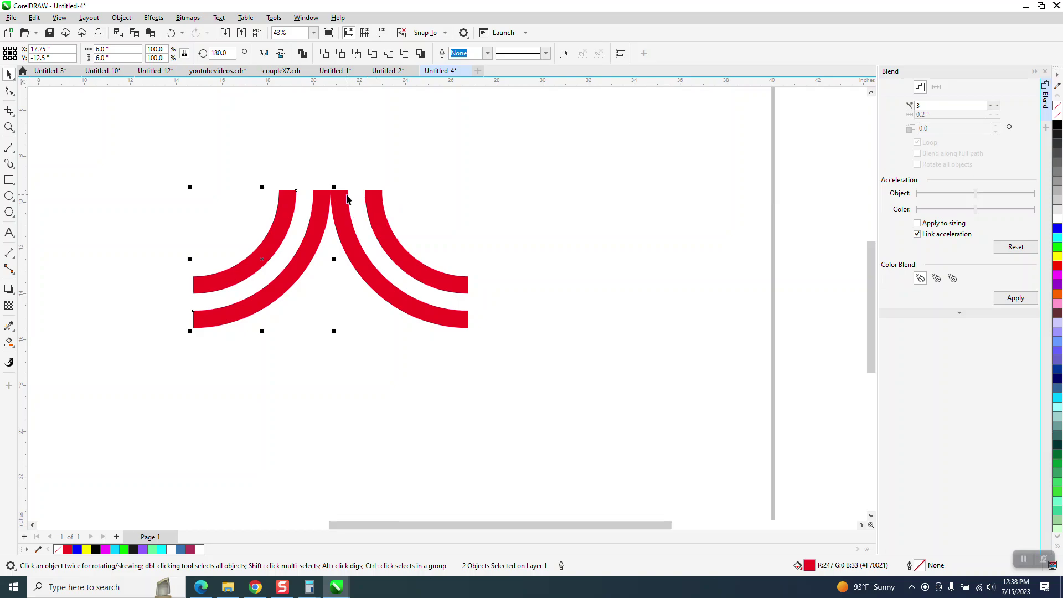
# Step: Fill the mirrored left pair of arcs with green
pyautogui.click(8, 127)
pyautogui.moveTo(123, 161); pyautogui.dragTo(499, 344)
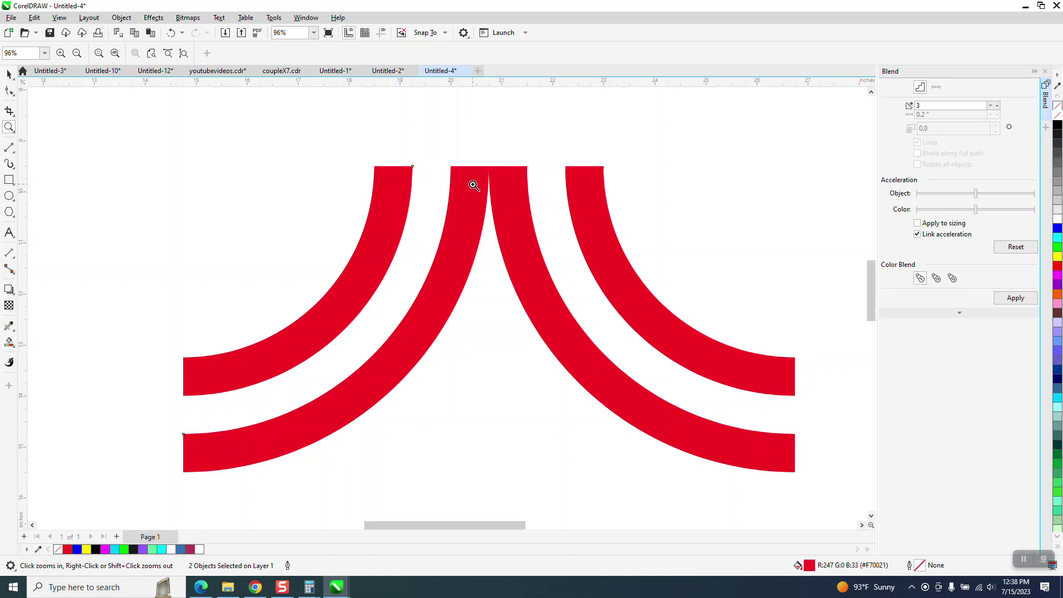
pyautogui.press('space')
pyautogui.press('space')
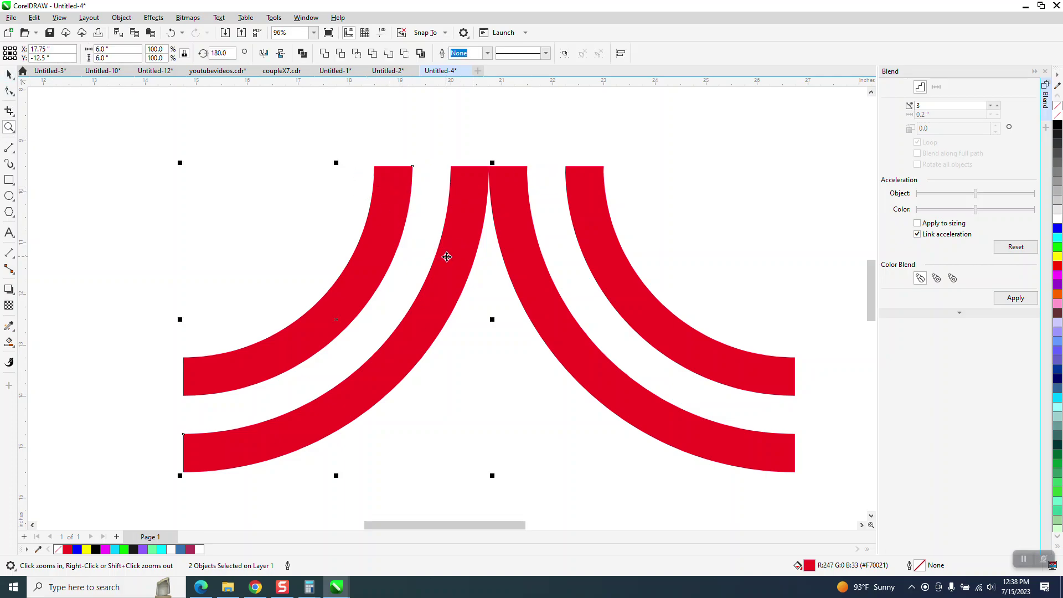
pyautogui.click(1058, 246)
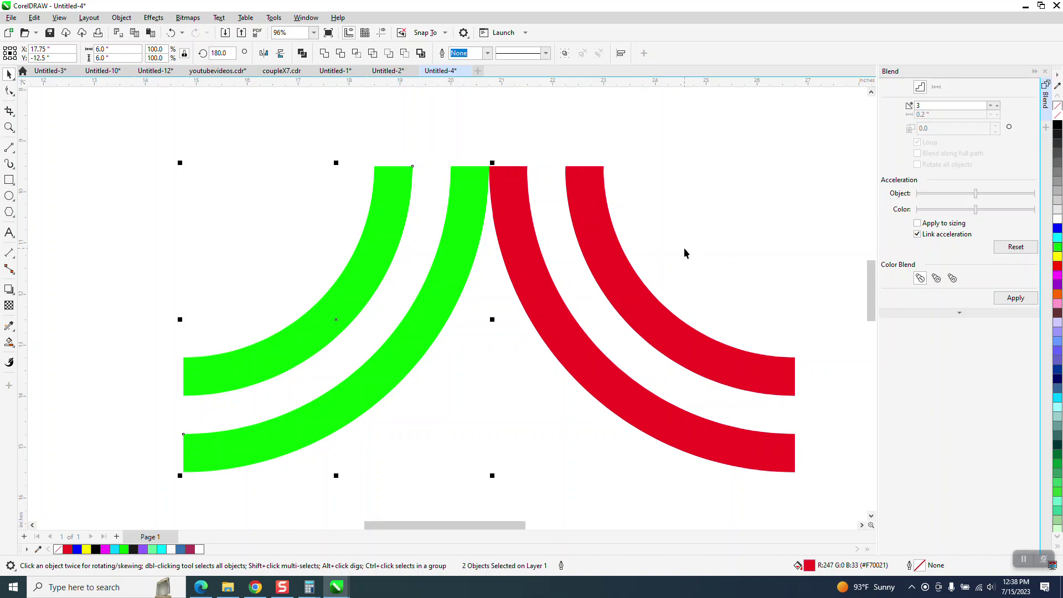
# Step: Fill the original right pair of arcs with purple
pyautogui.click(618, 247)
pyautogui.moveTo(477, 146); pyautogui.dragTo(823, 501)
pyautogui.click(1057, 255)
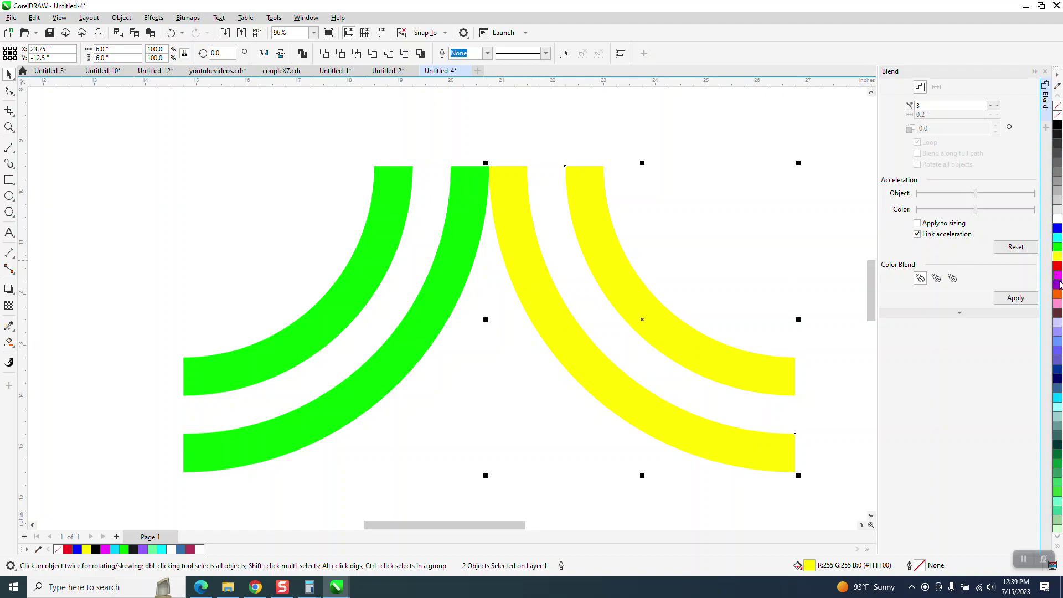
pyautogui.click(1057, 284)
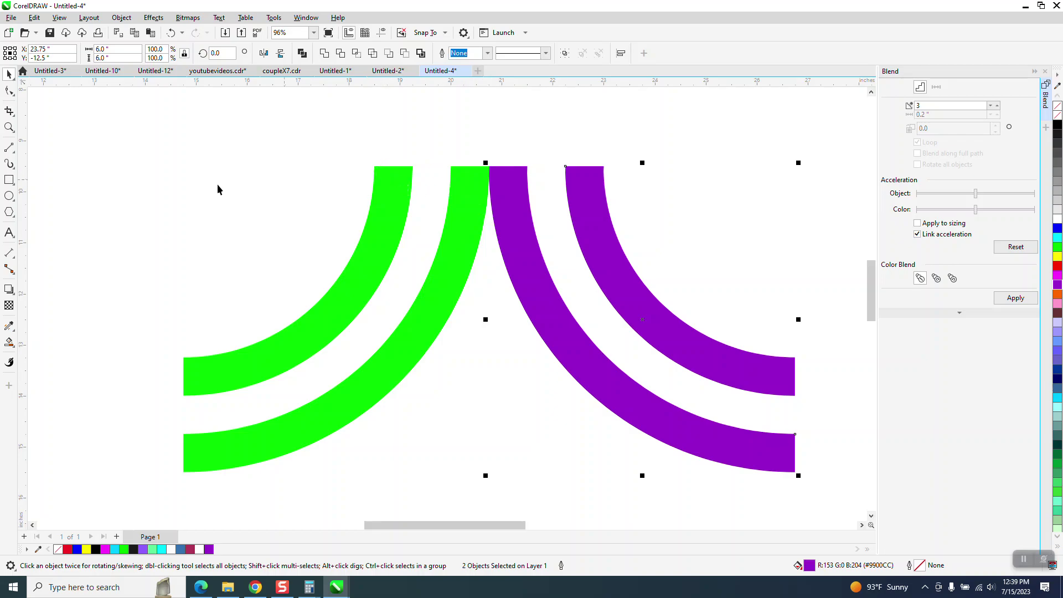
# Step: Try moving the purple arcs onto the green arcs so their top ends line up, and undo the move
pyautogui.moveTo(602, 168); pyautogui.dragTo(479, 172)
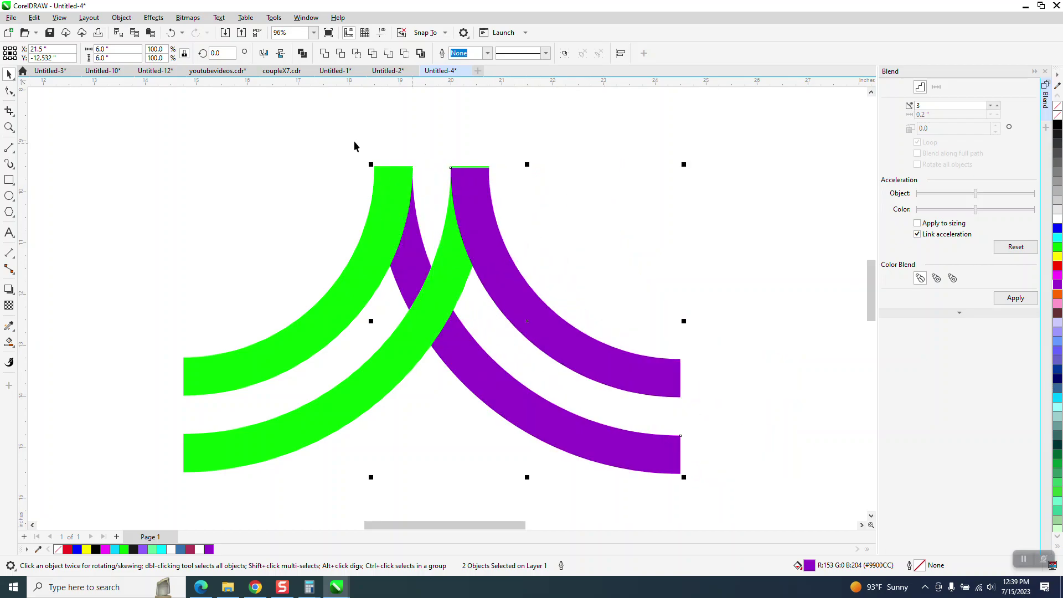
pyautogui.click(170, 33)
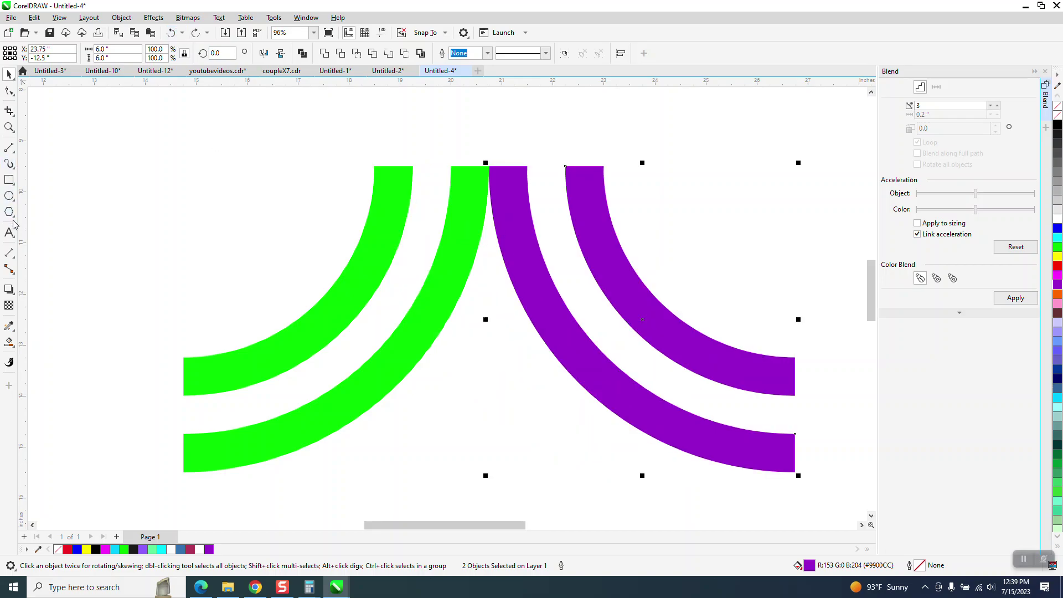
# Step: Measure the distance from the outer green arc's top-left corner to the inner purple arc's top-left corner with a dimension line
pyautogui.click(15, 266)
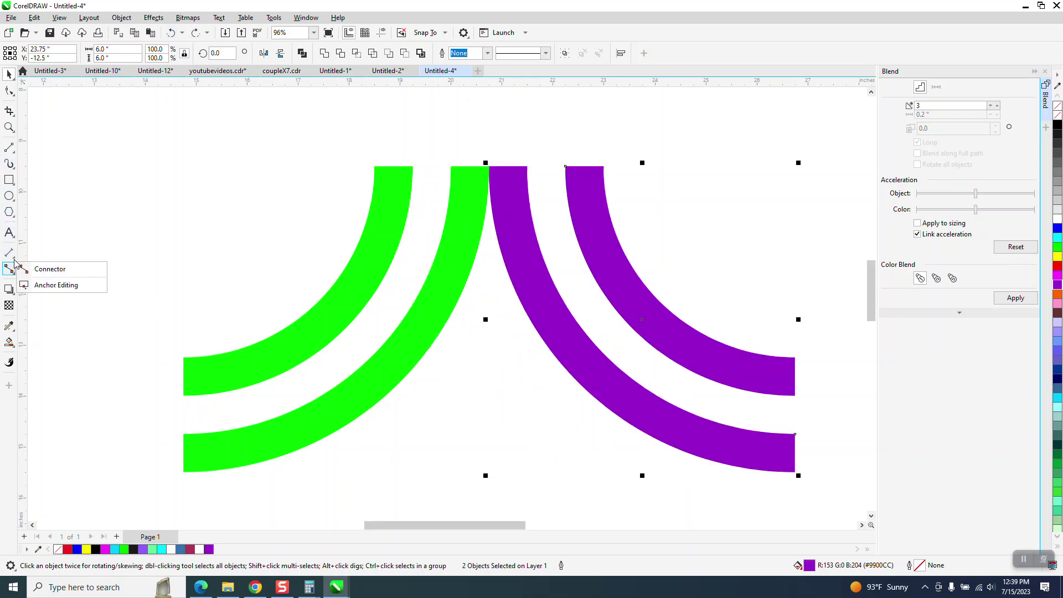
pyautogui.click(11, 253)
pyautogui.click(47, 253)
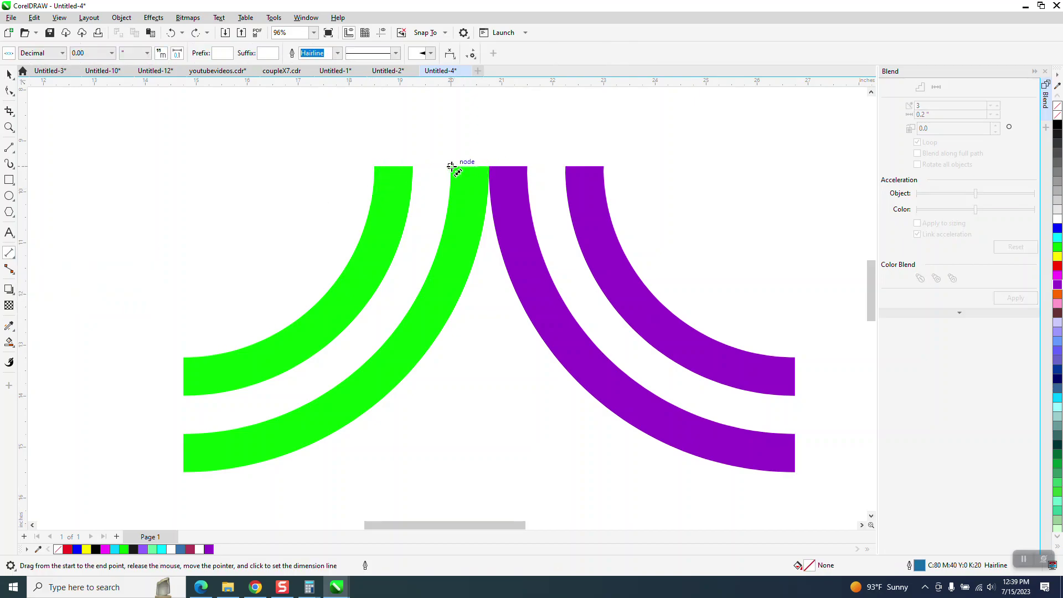
pyautogui.moveTo(452, 166); pyautogui.dragTo(567, 167)
pyautogui.click(567, 167)
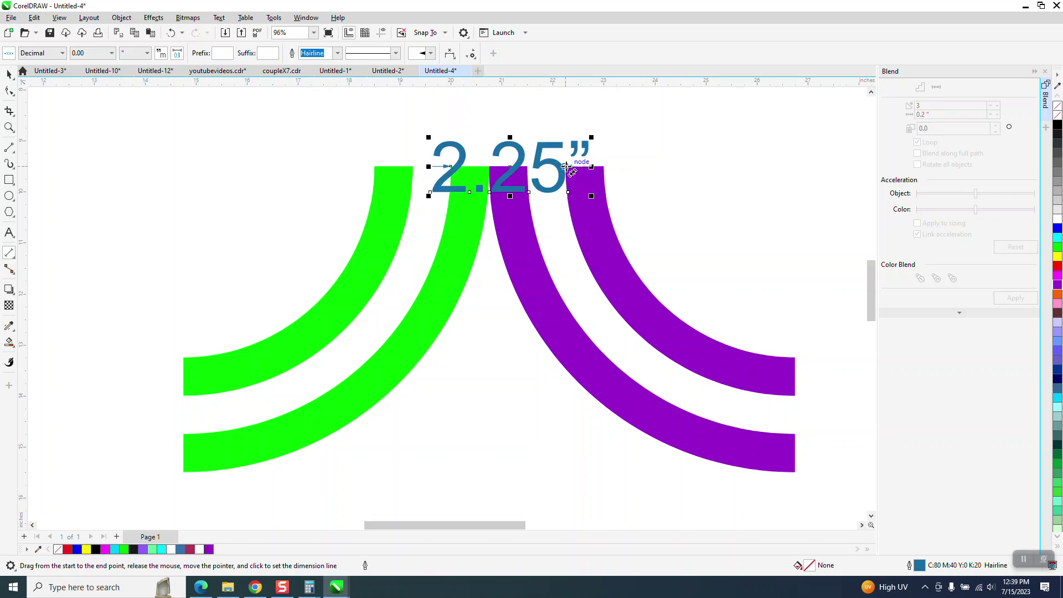
pyautogui.click(9, 73)
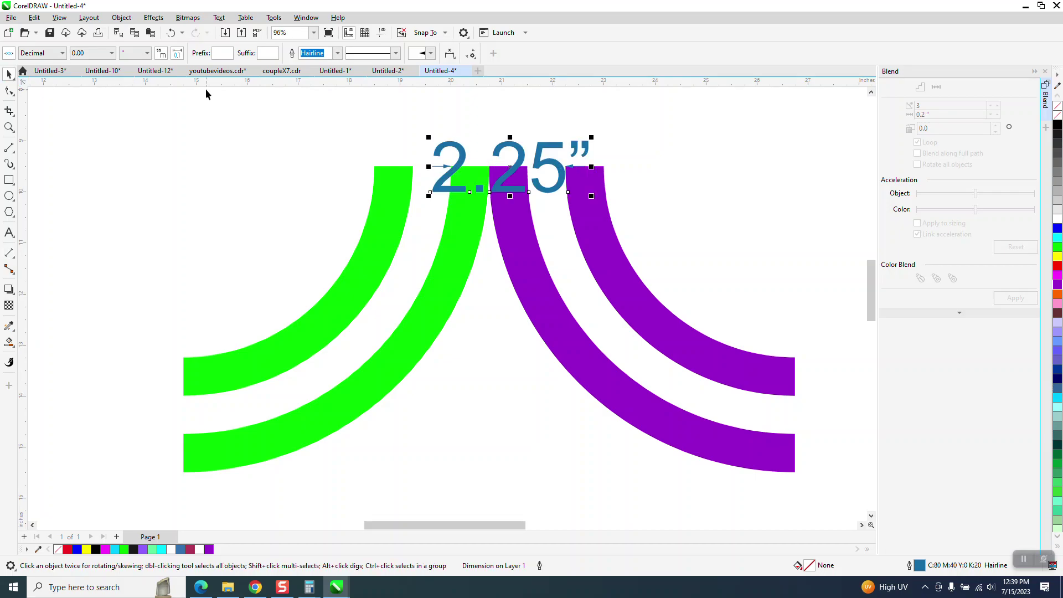
# Step: Delete the dimension line and nudge the green arc pair 2.25 inches to the right over the purple arcs
pyautogui.press('Delete')
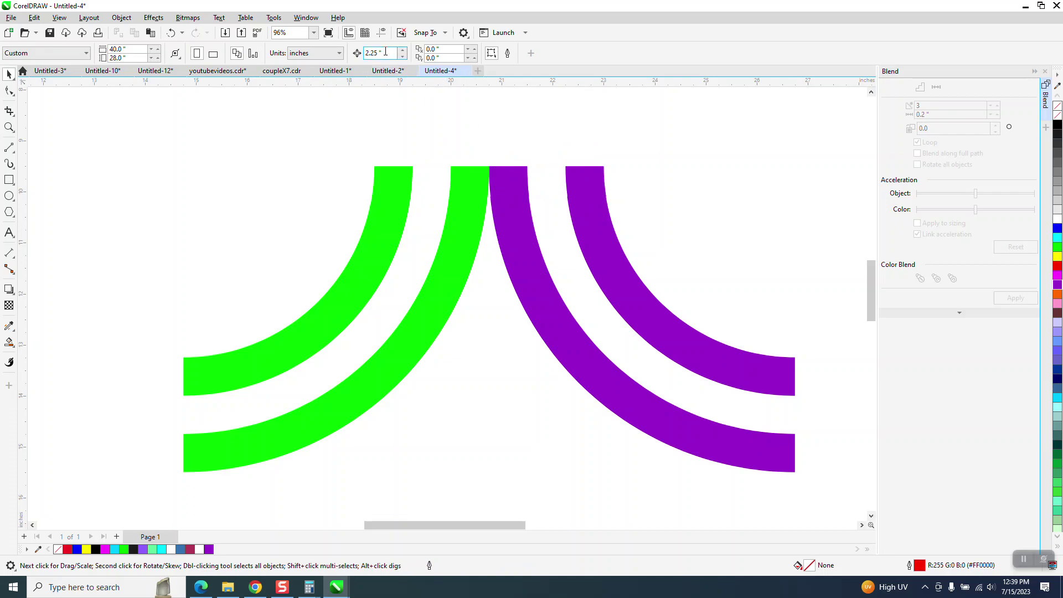
pyautogui.scroll(-1, 423, 125)
pyautogui.scroll(-1, 423, 126)
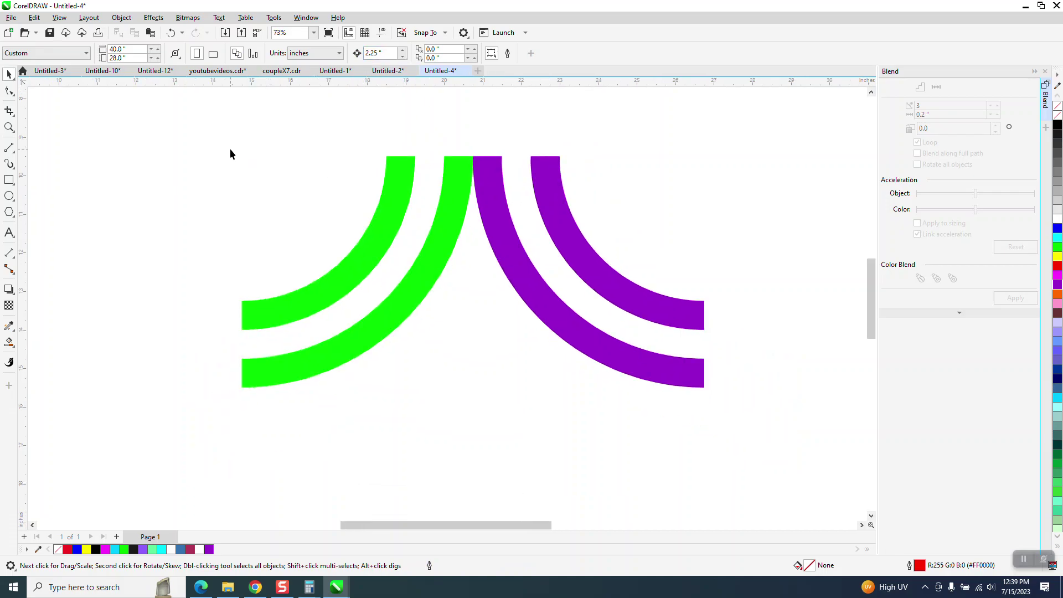
pyautogui.moveTo(481, 400); pyautogui.dragTo(498, 411)
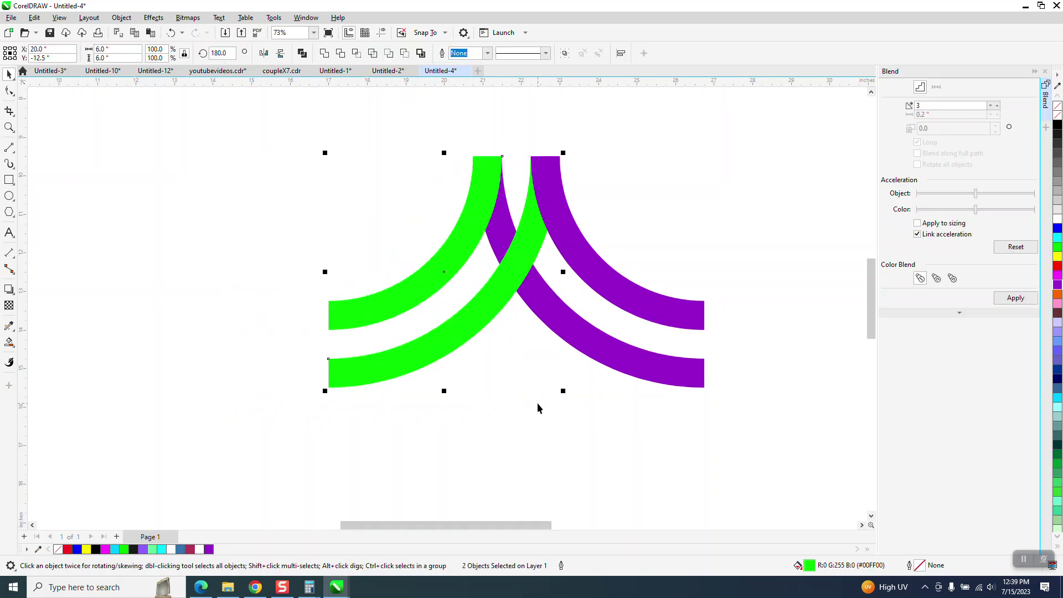
# Step: Create a vertically mirrored copy of all four arcs directly below the originals
pyautogui.scroll(-1, 124, 331)
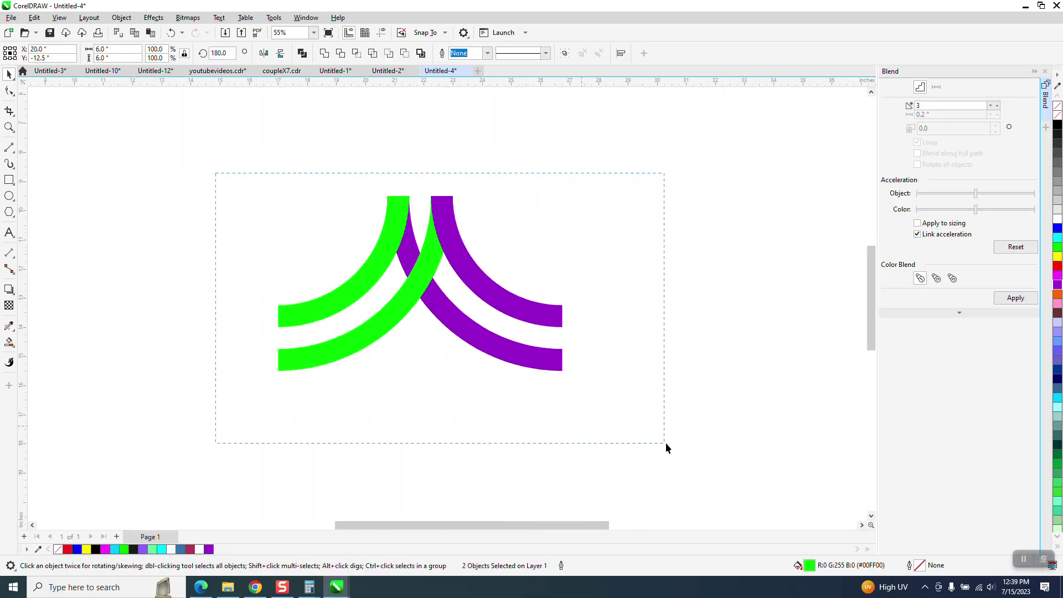
pyautogui.moveTo(666, 444); pyautogui.dragTo(688, 442)
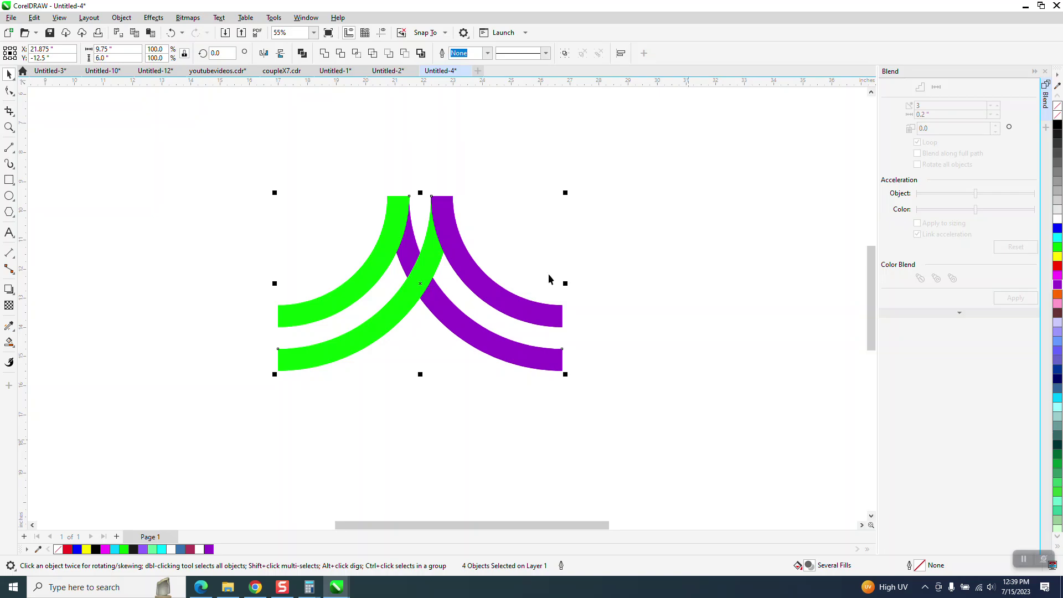
pyautogui.moveTo(420, 193); pyautogui.dragTo(432, 387)
pyautogui.scroll(-1, 506, 306)
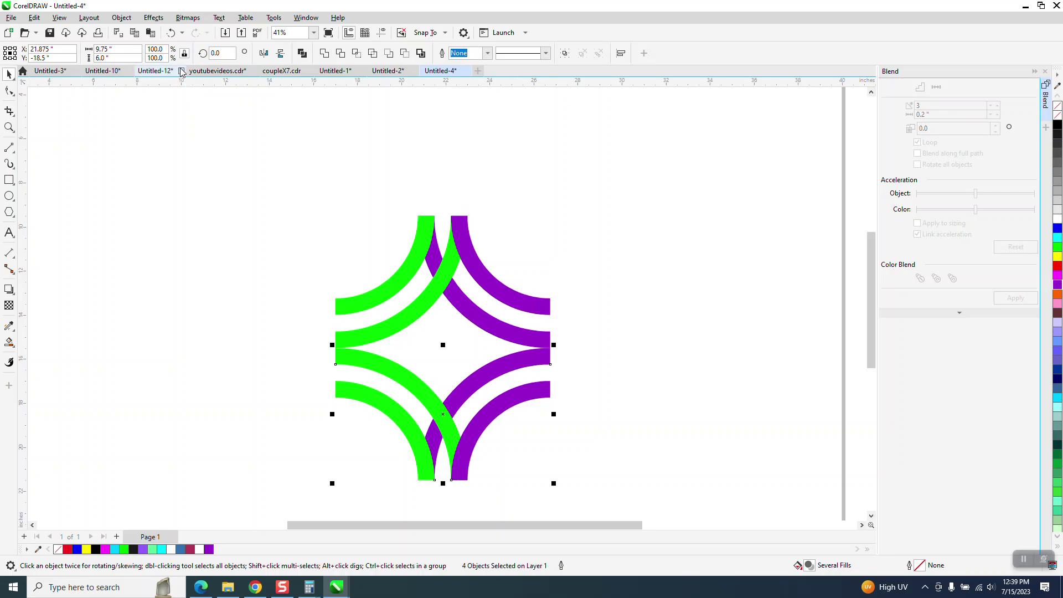
# Step: Flip the lower four arcs horizontally to swap their color sides, and nudge them up 2.25 inches over the upper arcs
pyautogui.click(266, 56)
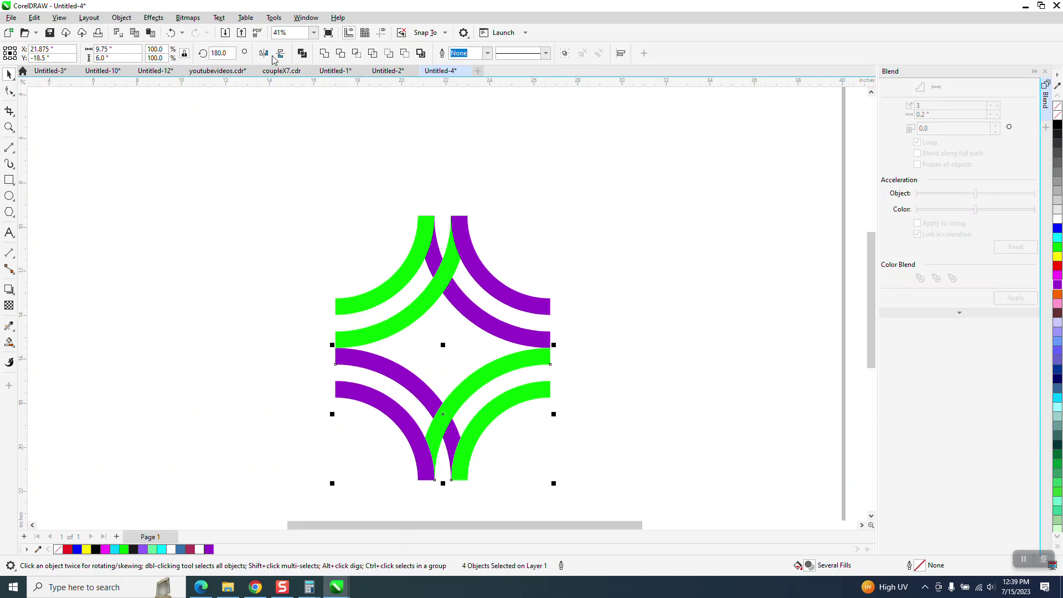
pyautogui.press('Up')
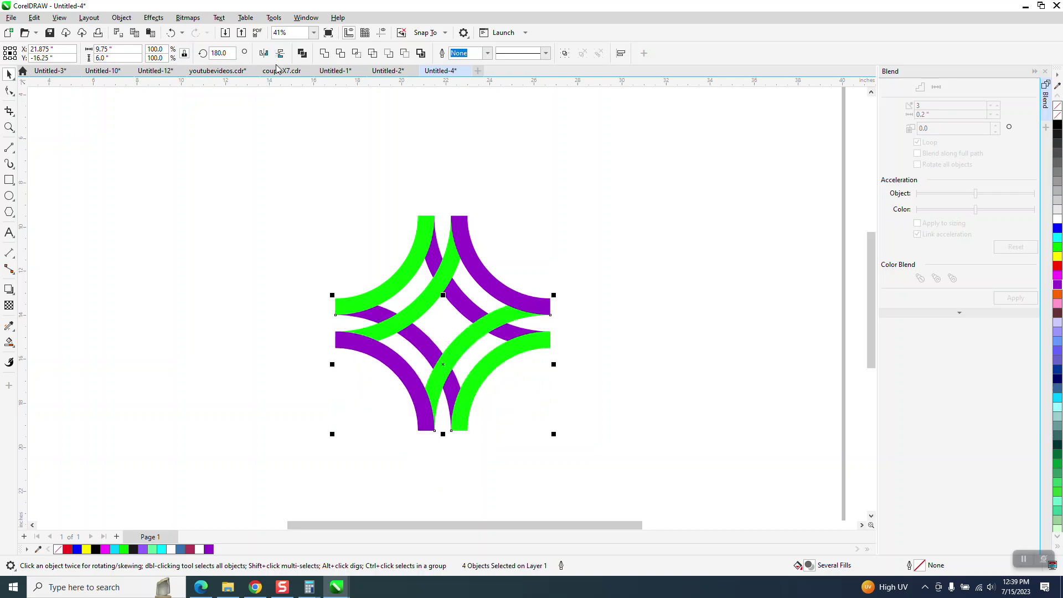
pyautogui.click(274, 209)
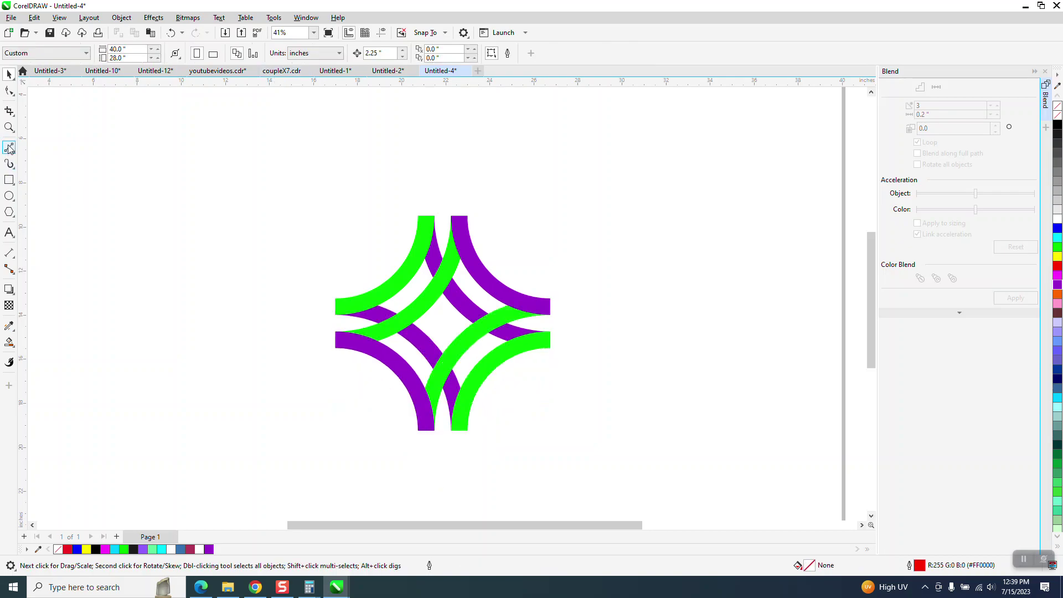
# Step: Draw a black-filled rectangle about 15.05 by 11.63 inches around the knot and send it to the back of the page
pyautogui.click(9, 179)
pyautogui.moveTo(299, 207); pyautogui.dragTo(631, 462)
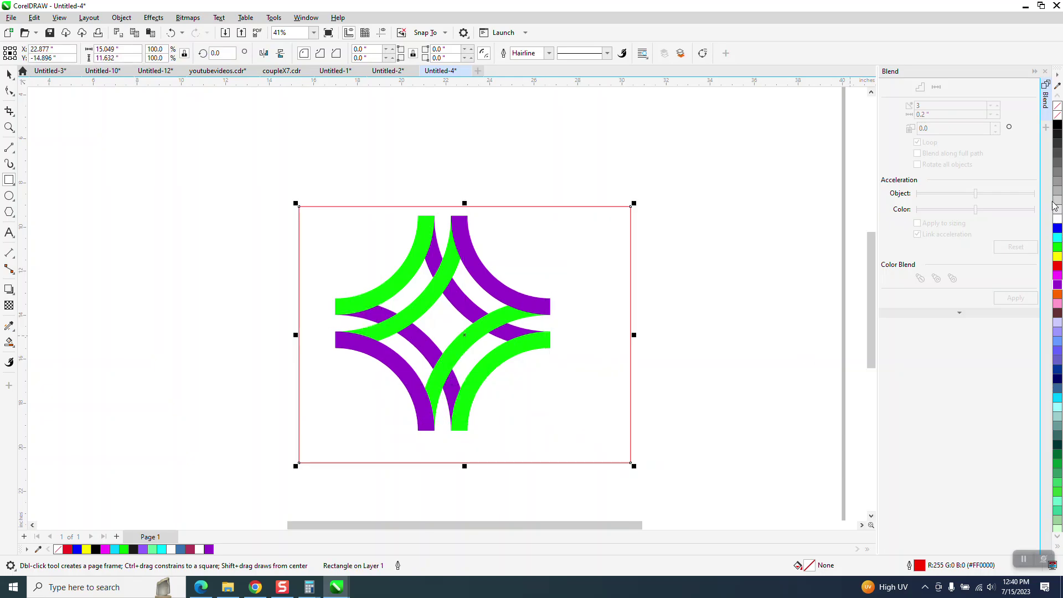
pyautogui.click(1058, 125)
pyautogui.click(120, 19)
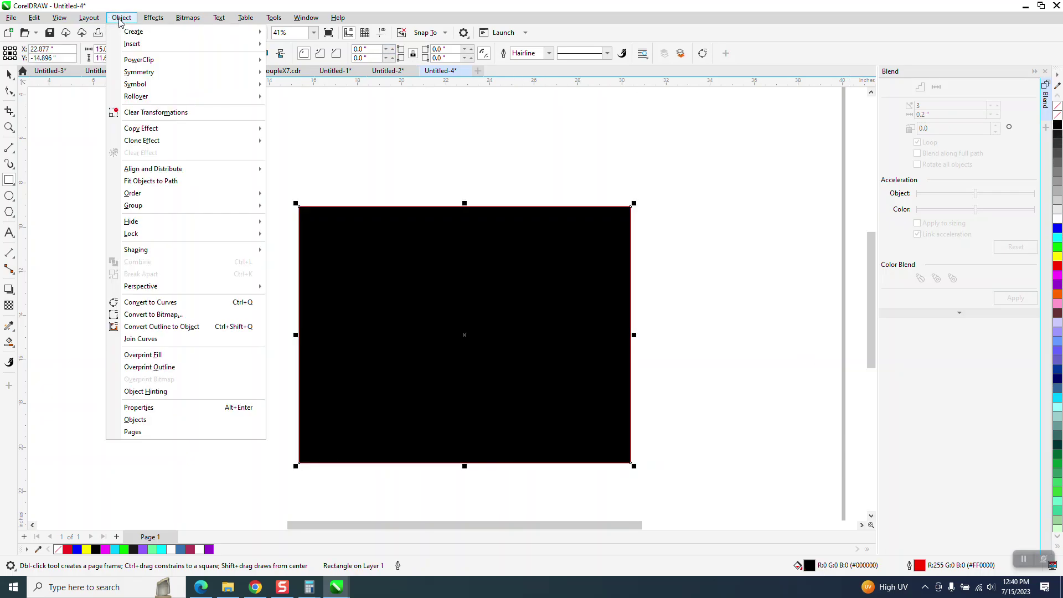
pyautogui.moveTo(221, 193)
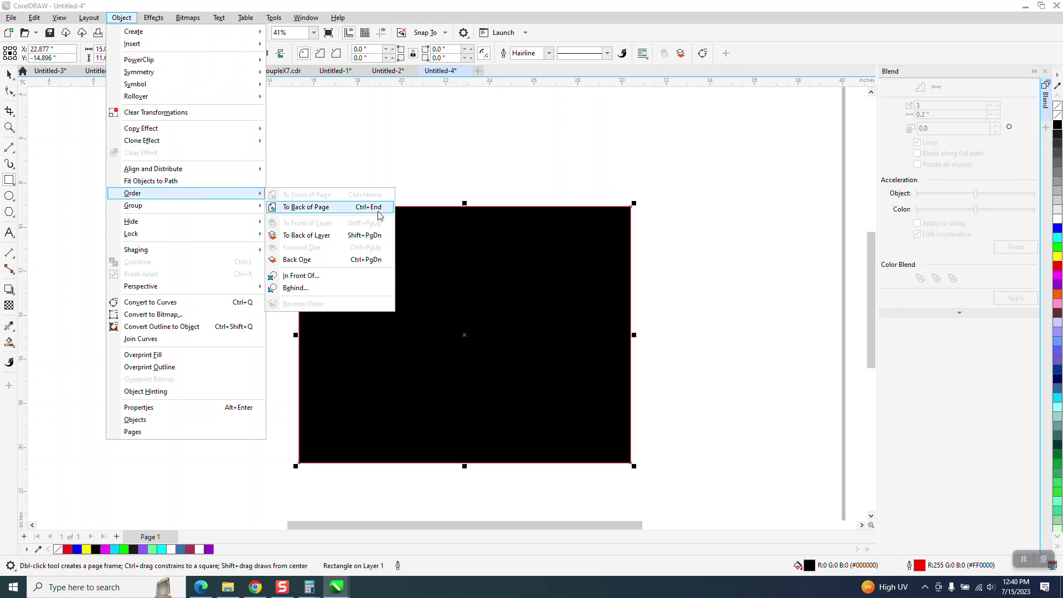
pyautogui.click(325, 207)
pyautogui.click(9, 127)
pyautogui.moveTo(299, 206); pyautogui.dragTo(660, 480)
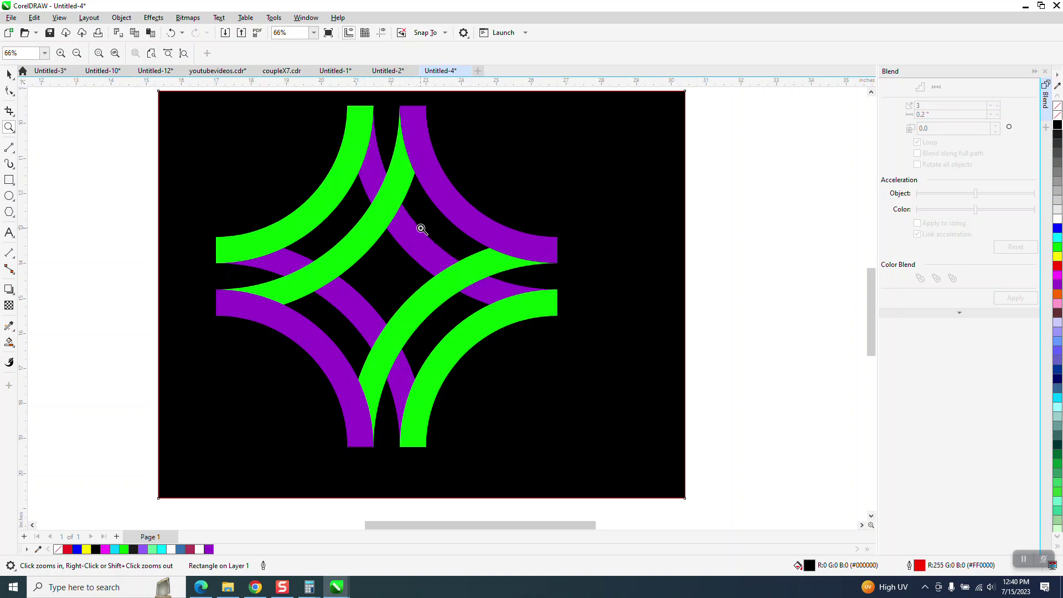
pyautogui.scroll(-2, 529, 246)
pyautogui.moveTo(335, 170); pyautogui.dragTo(590, 383)
pyautogui.scroll(-1, 589, 382)
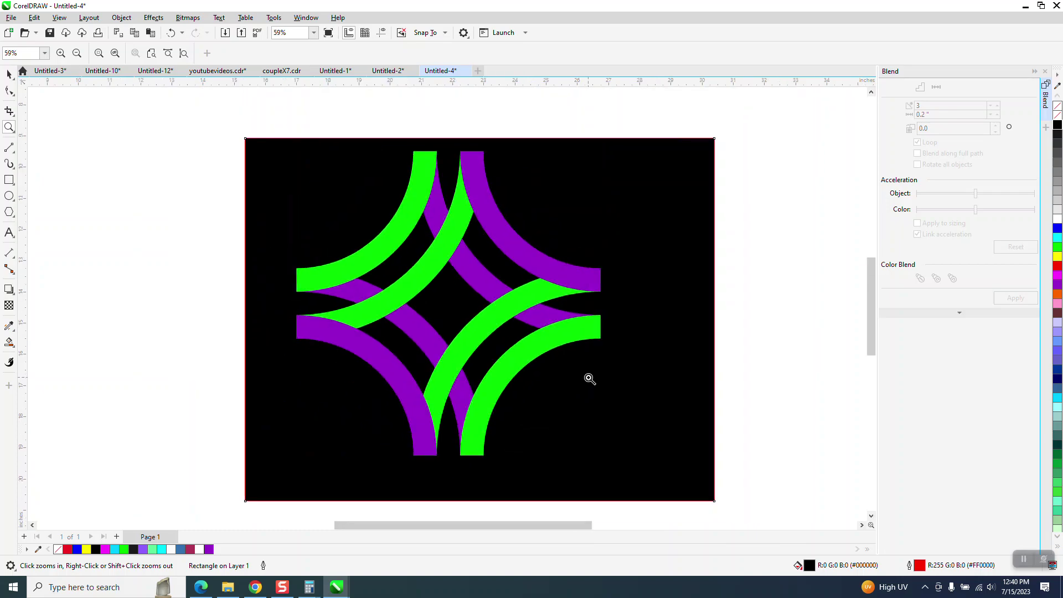
pyautogui.moveTo(280, 145); pyautogui.dragTo(638, 484)
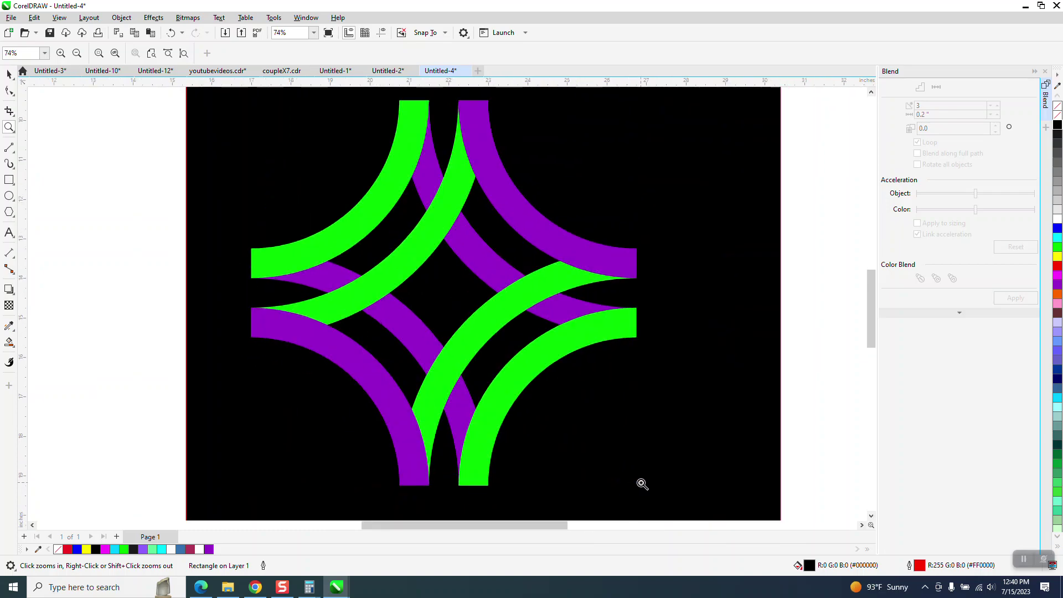